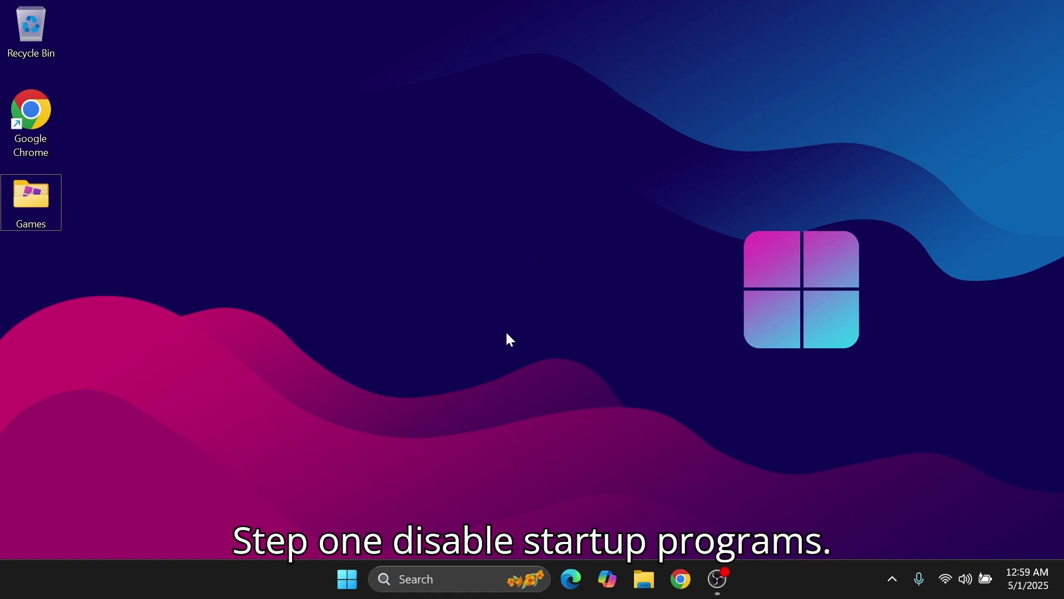
# - Open Task Manager and review its list of startup apps
pyautogui.hotkey('ctrl', 'shift', 'Escape')
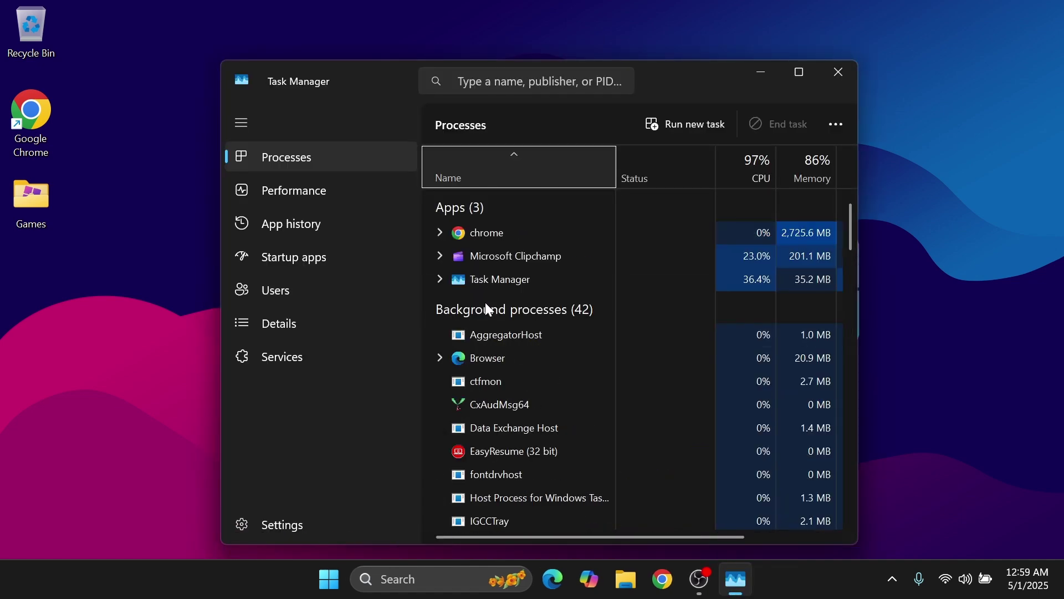
pyautogui.click(324, 262)
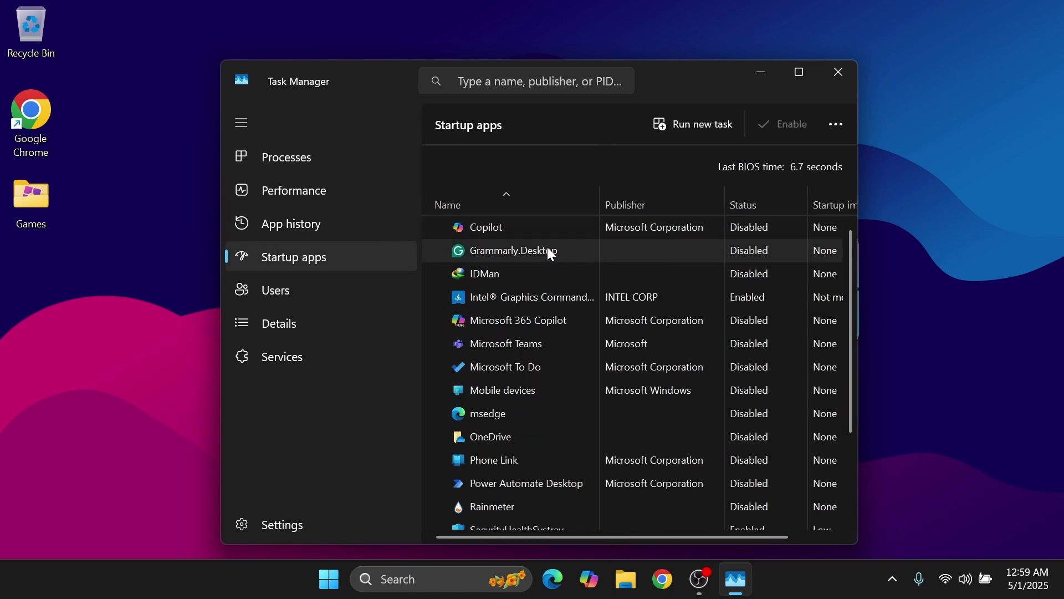
pyautogui.click(532, 248)
pyautogui.scroll(-1, 639, 397)
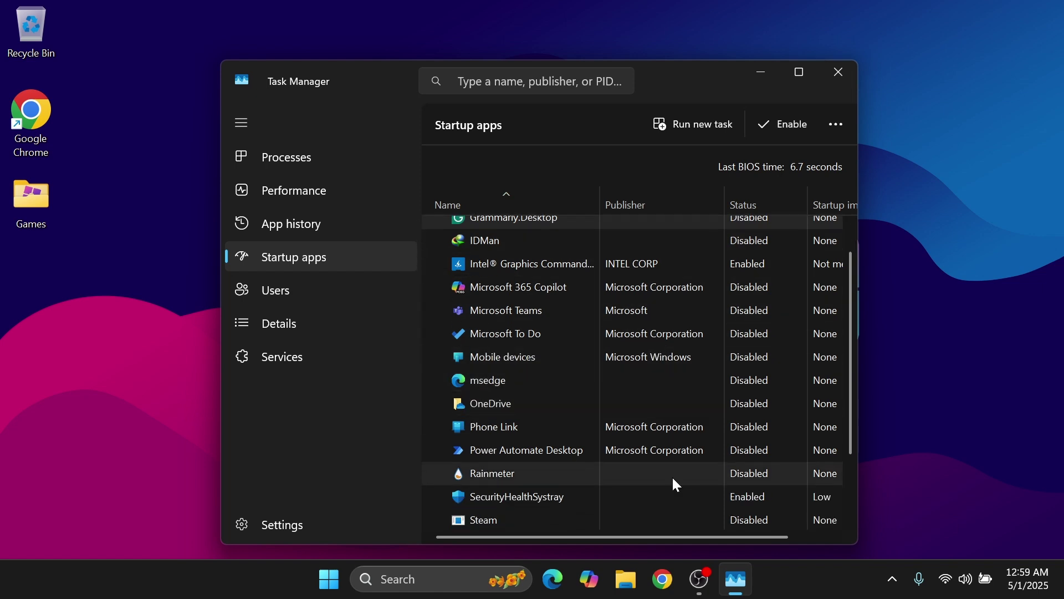
pyautogui.scroll(1, 626, 388)
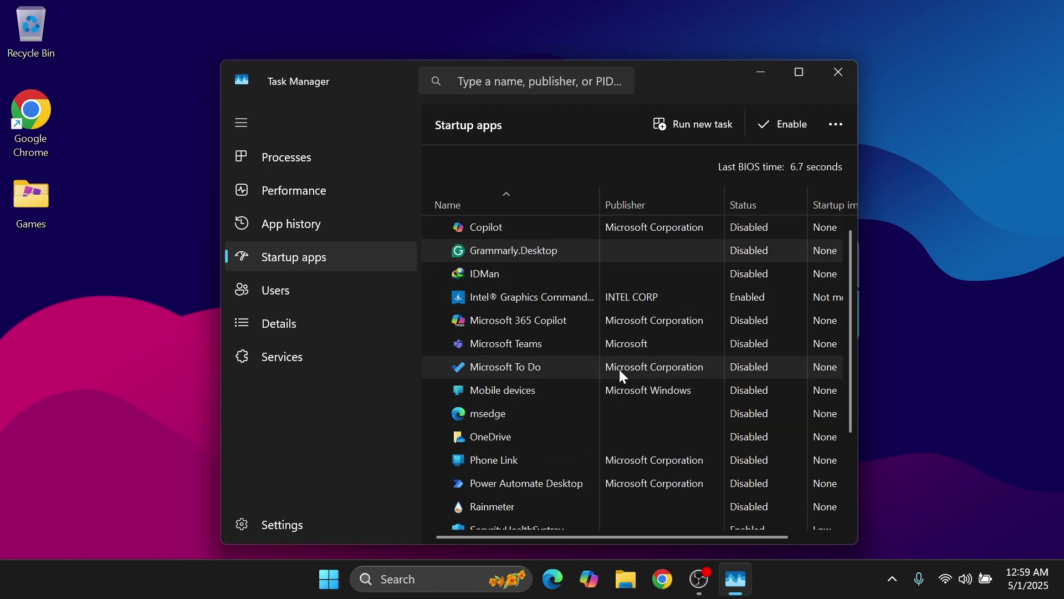
# - Enable Grammarly.Desktop as a startup app, and disable it again
pyautogui.rightClick(543, 251)
pyautogui.click(515, 264)
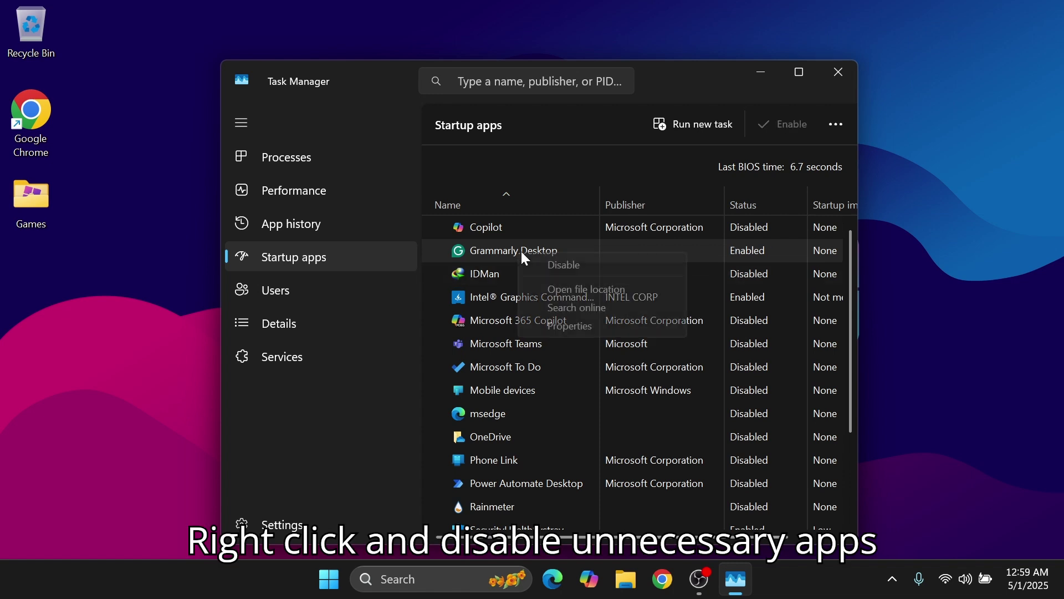
pyautogui.rightClick(538, 253)
pyautogui.click(598, 265)
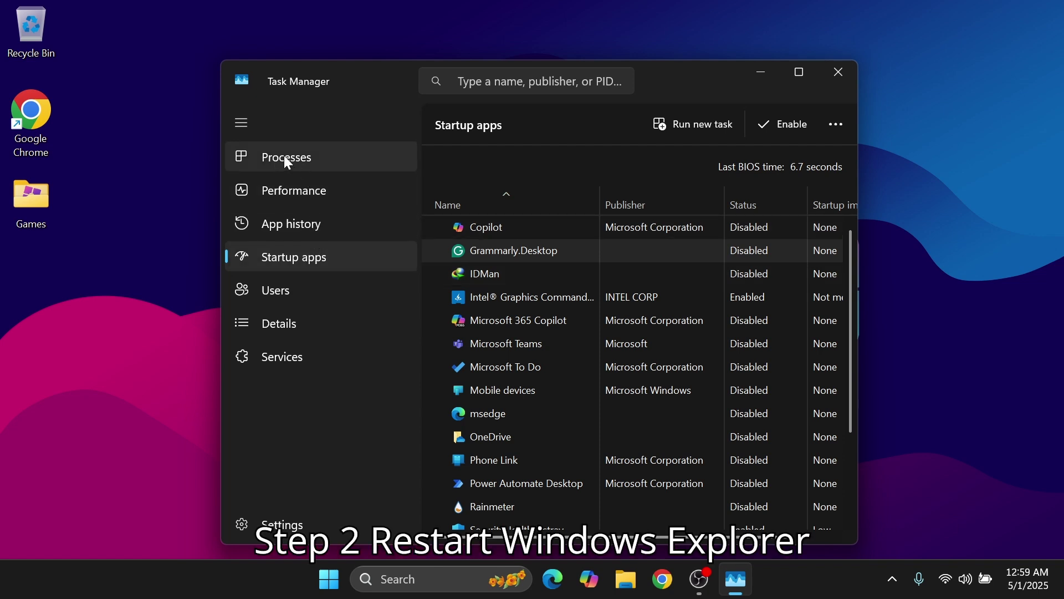
# - Restart the Windows Explorer process in Task Manager's list of running processes
pyautogui.click(313, 159)
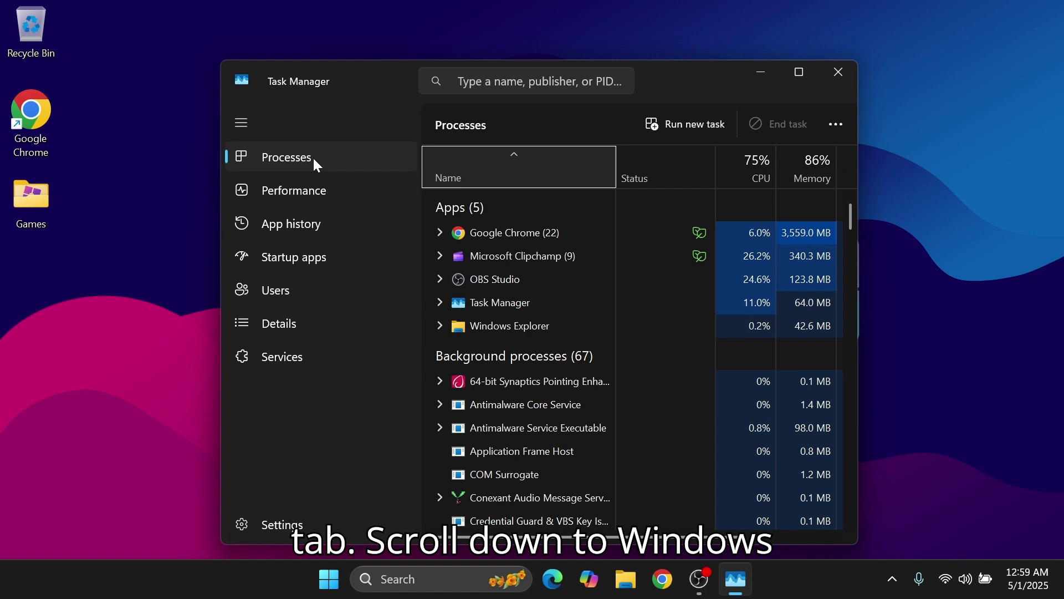
pyautogui.scroll(-1, 532, 285)
pyautogui.click(531, 283)
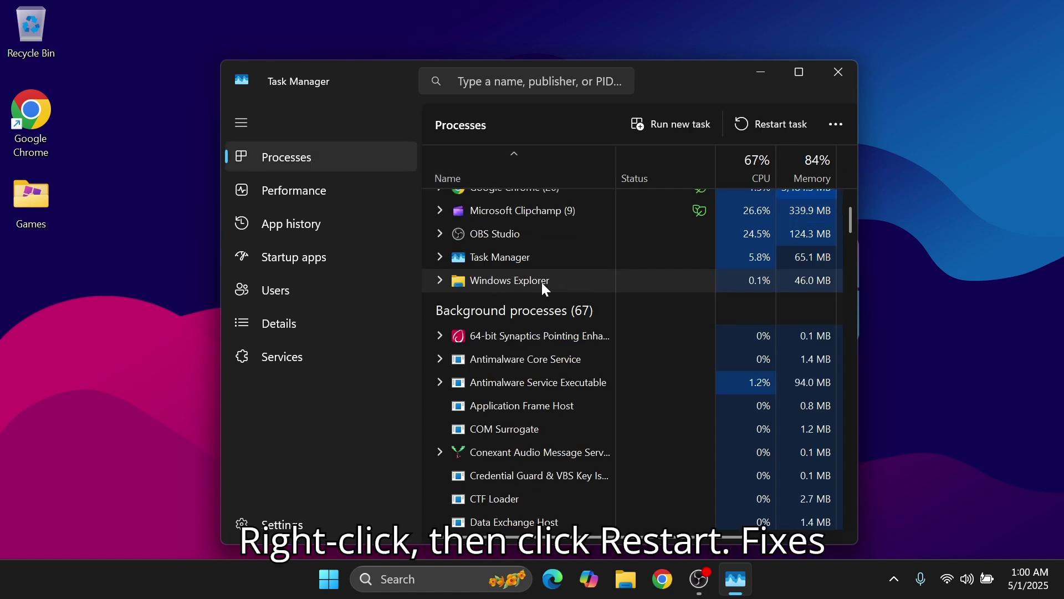
pyautogui.rightClick(535, 280)
pyautogui.click(593, 309)
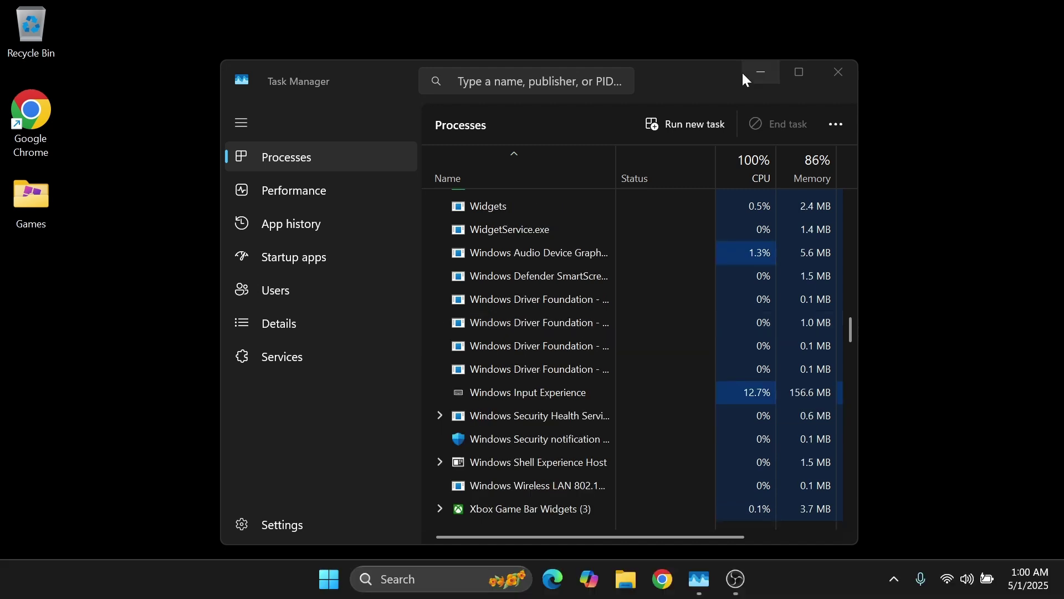
# - Minimize Task Manager and refresh the desktop
pyautogui.click(761, 72)
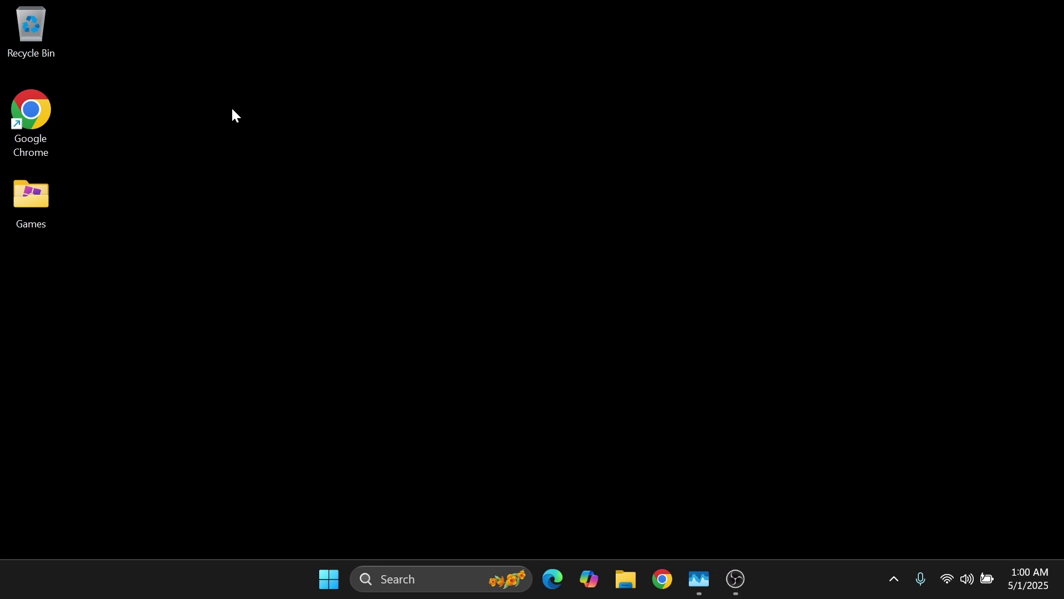
pyautogui.rightClick(618, 285)
pyautogui.click(604, 355)
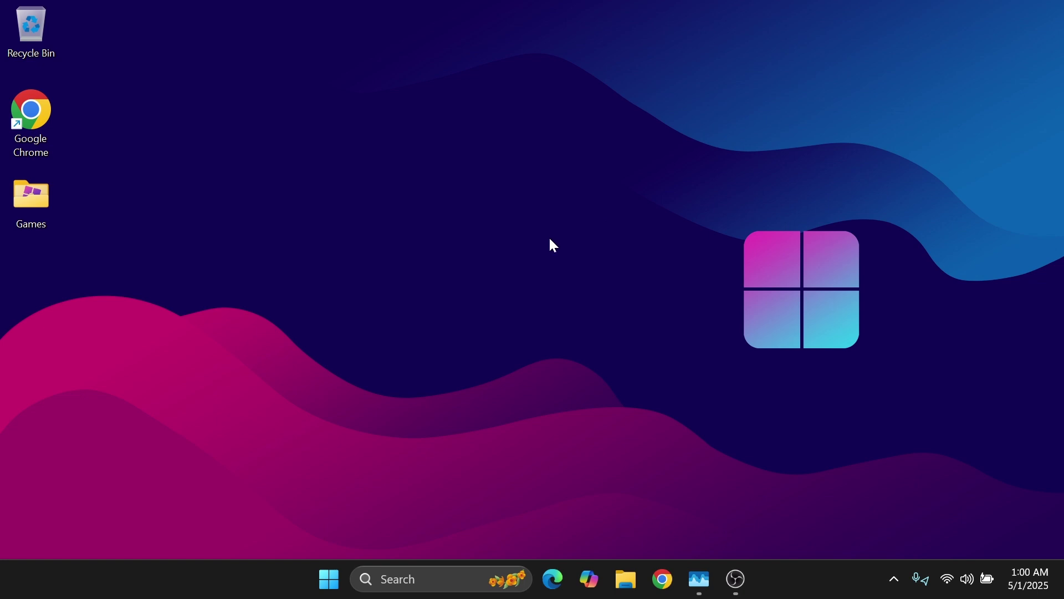
# - Request a quick scan from the Windows Security notification icon to bring up the scan options
pyautogui.click(894, 579)
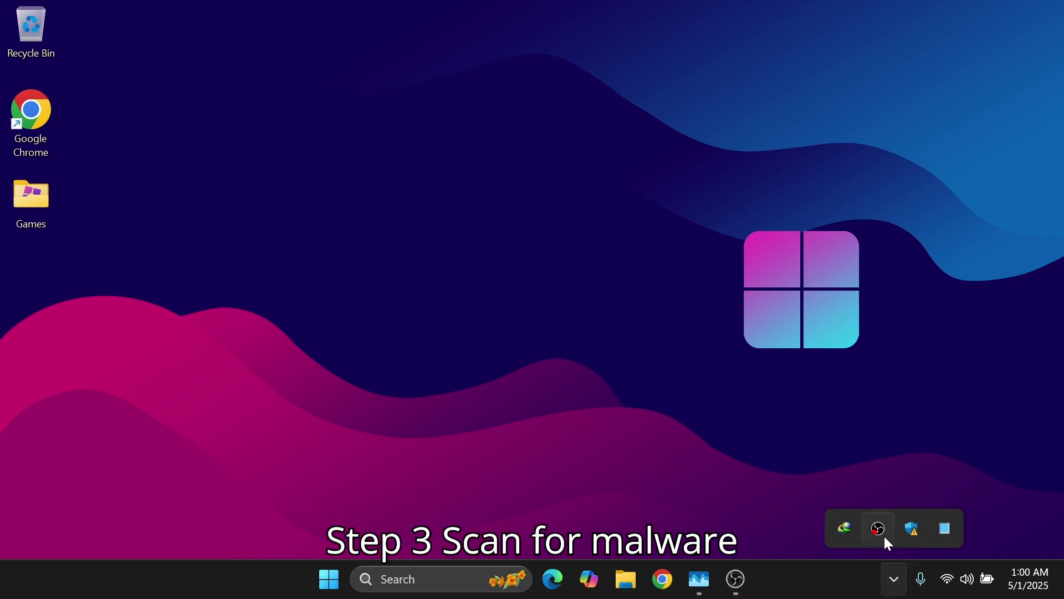
pyautogui.rightClick(913, 533)
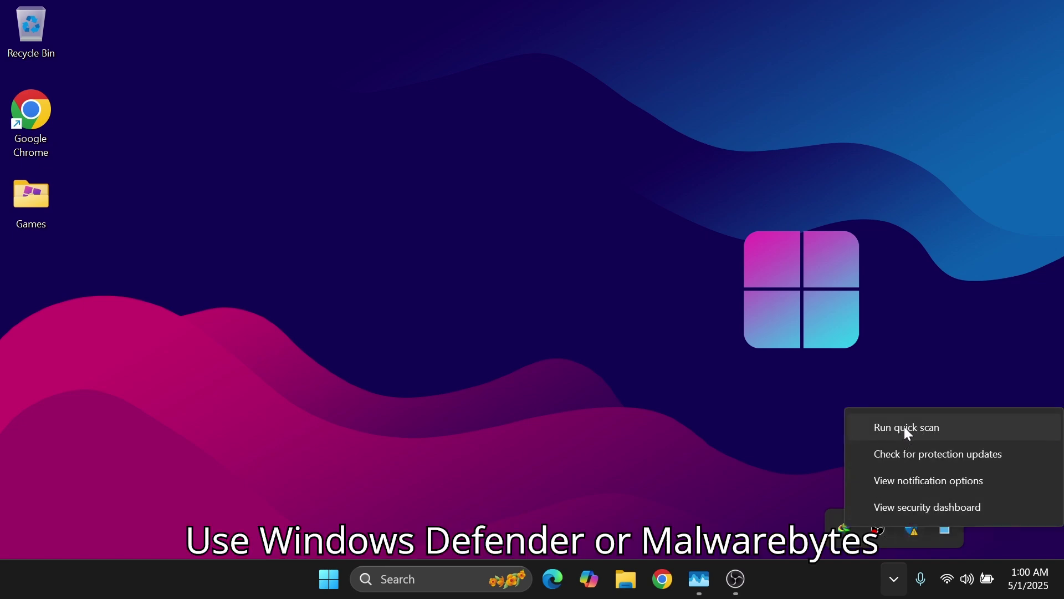
pyautogui.click(913, 426)
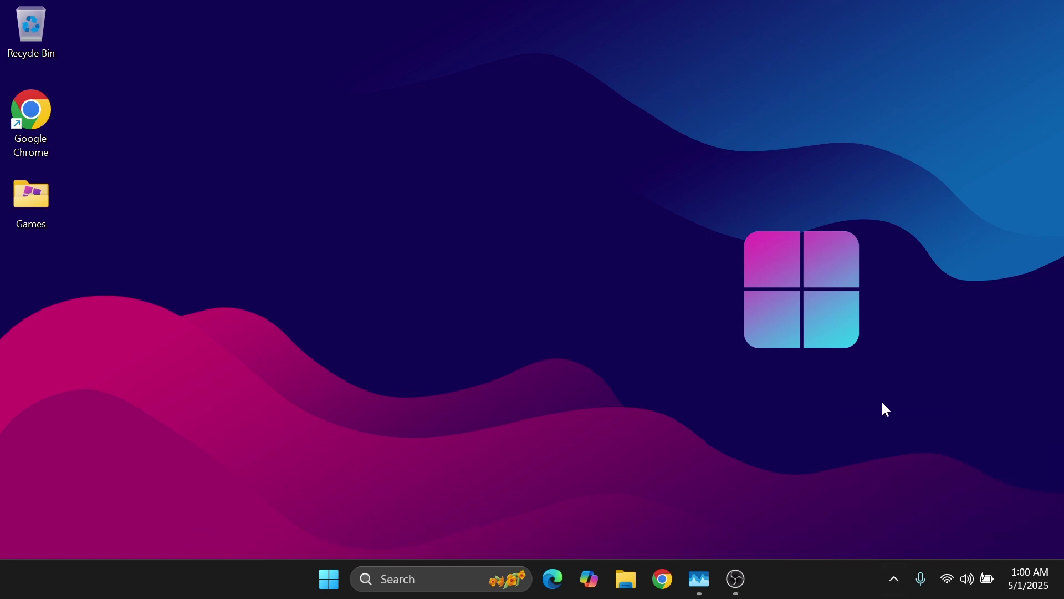
# - Start a full scan of the device in Windows Security and return to the desktop
pyautogui.scroll(-2, 368, 355)
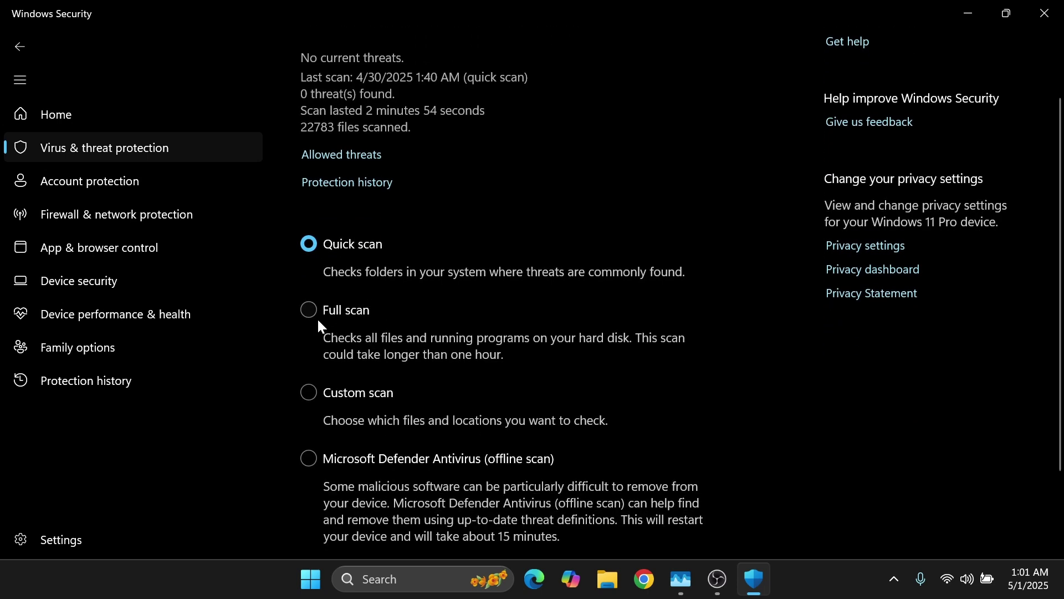
pyautogui.click(309, 310)
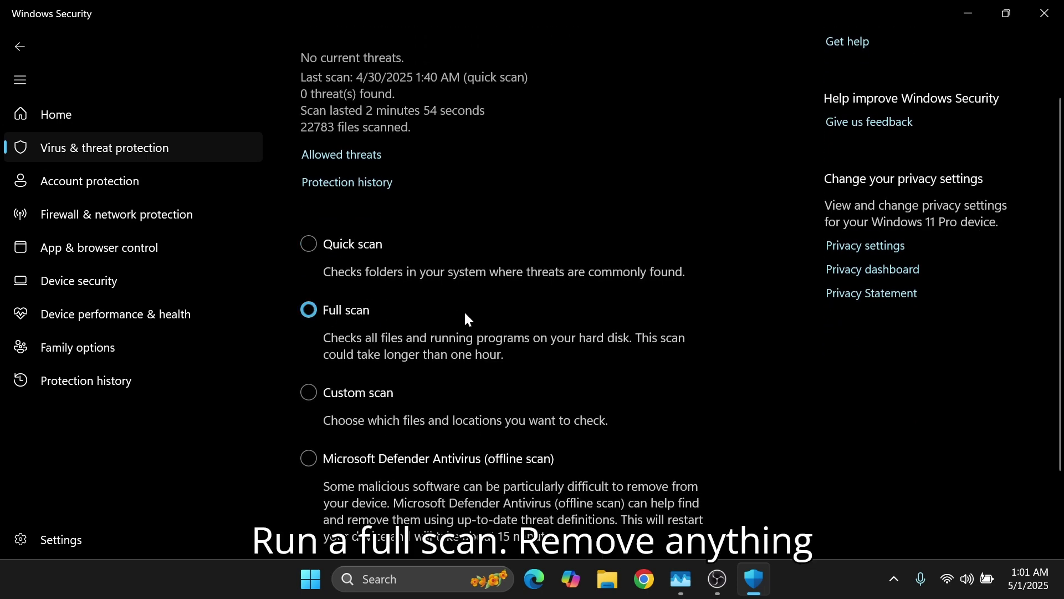
pyautogui.scroll(-3, 463, 311)
pyautogui.click(348, 487)
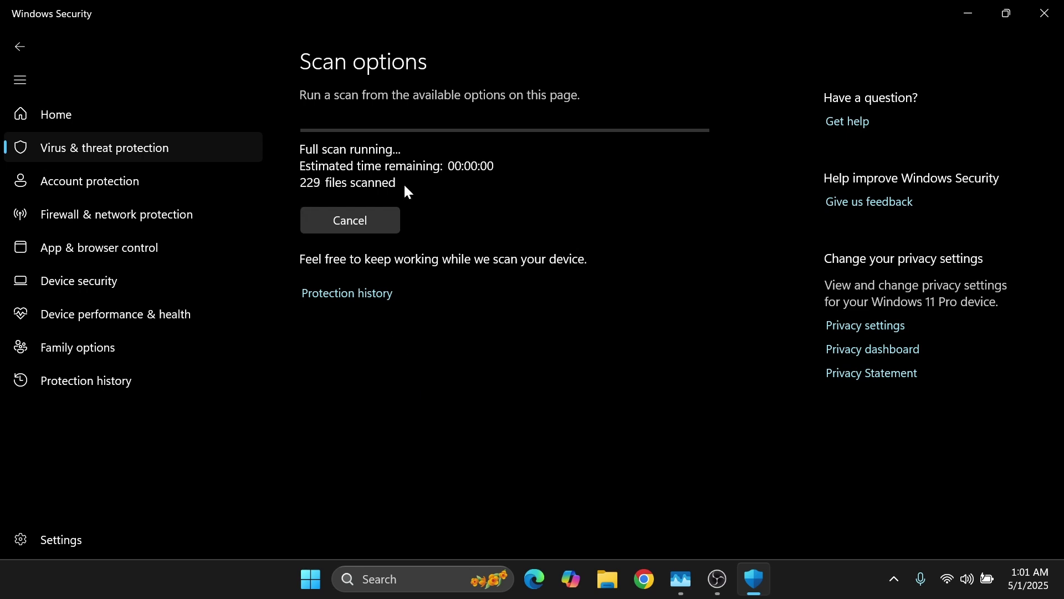
pyautogui.press('super+d')
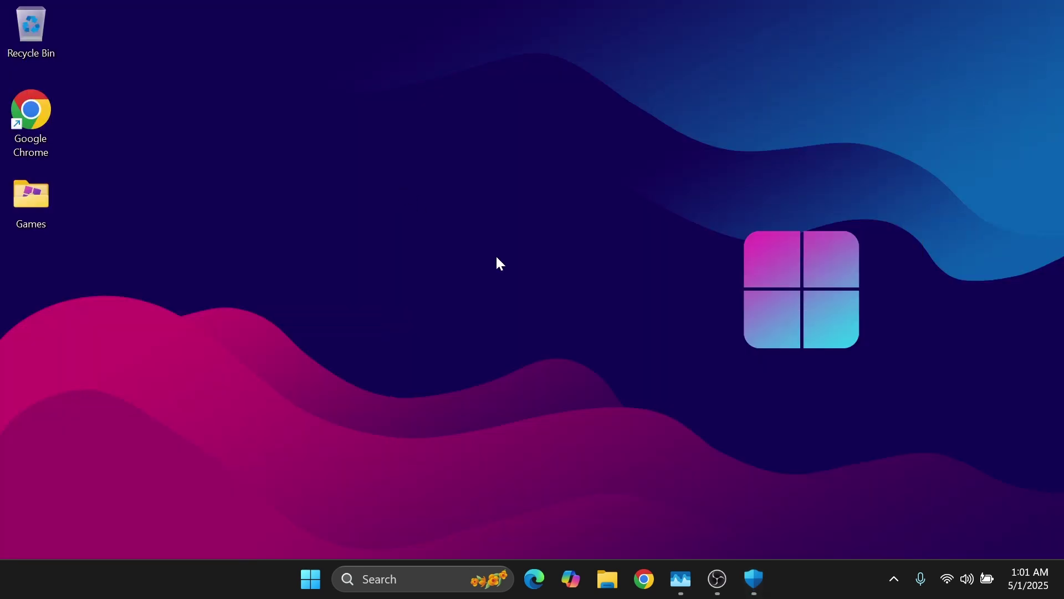
# - Search Windows for "Performance", open Adjust the appearance and performance of Windows, and choose Adjust for best performance
pyautogui.press('super')
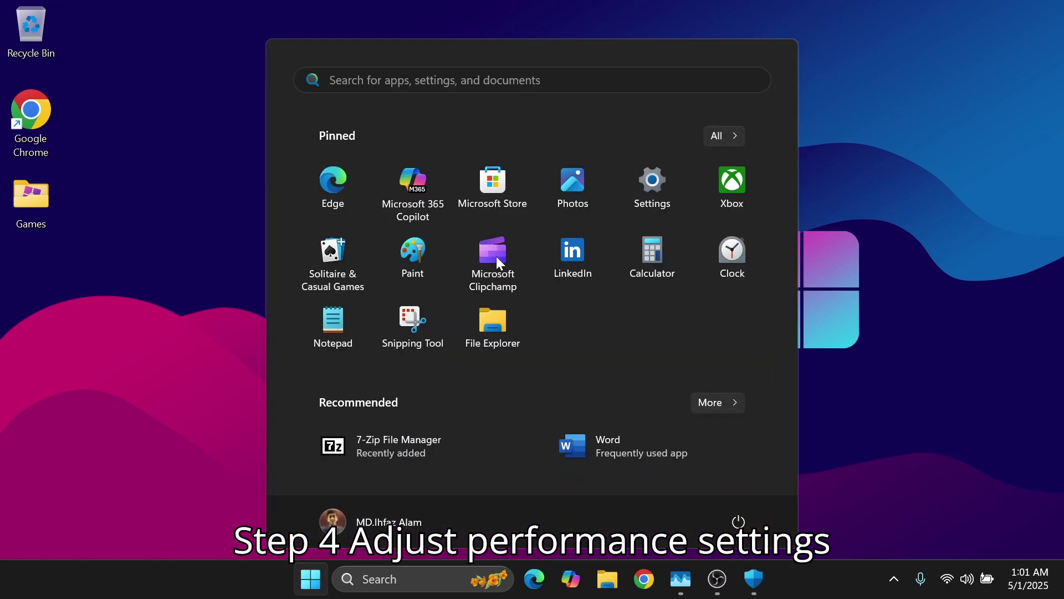
pyautogui.write('er')
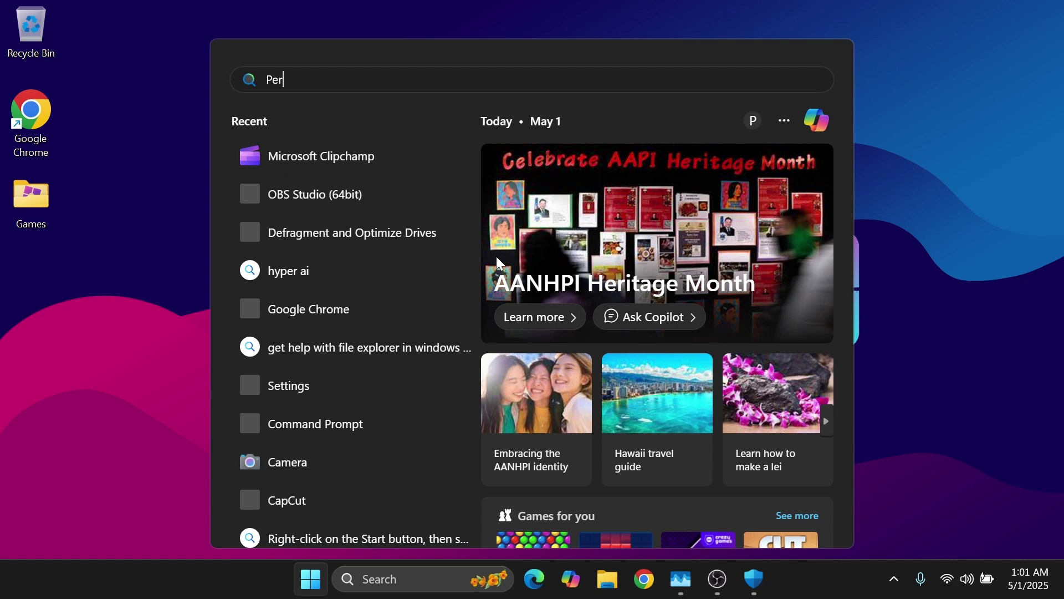
pyautogui.write('forma')
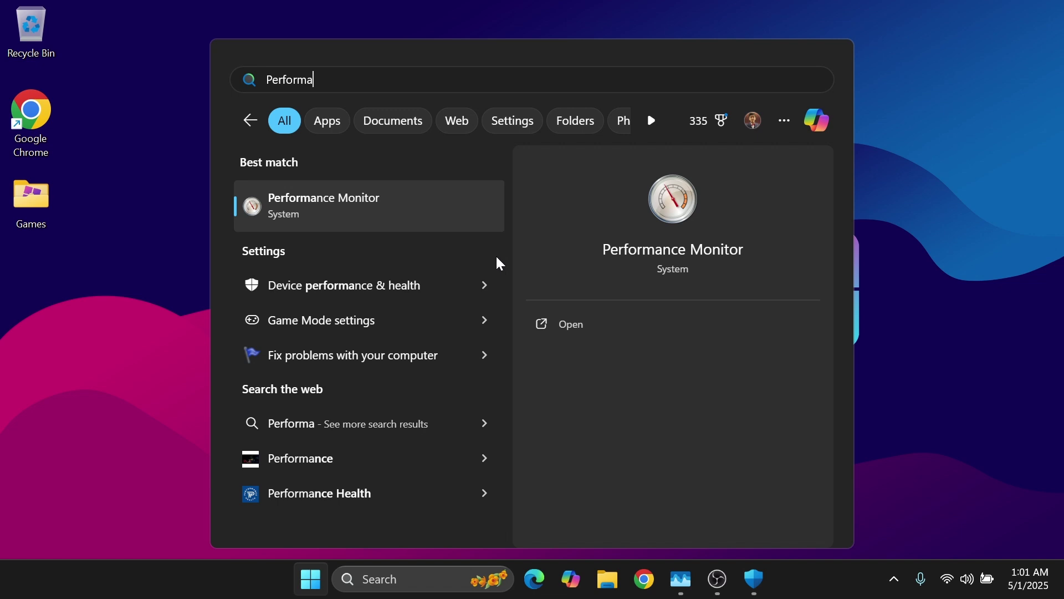
pyautogui.write('nce')
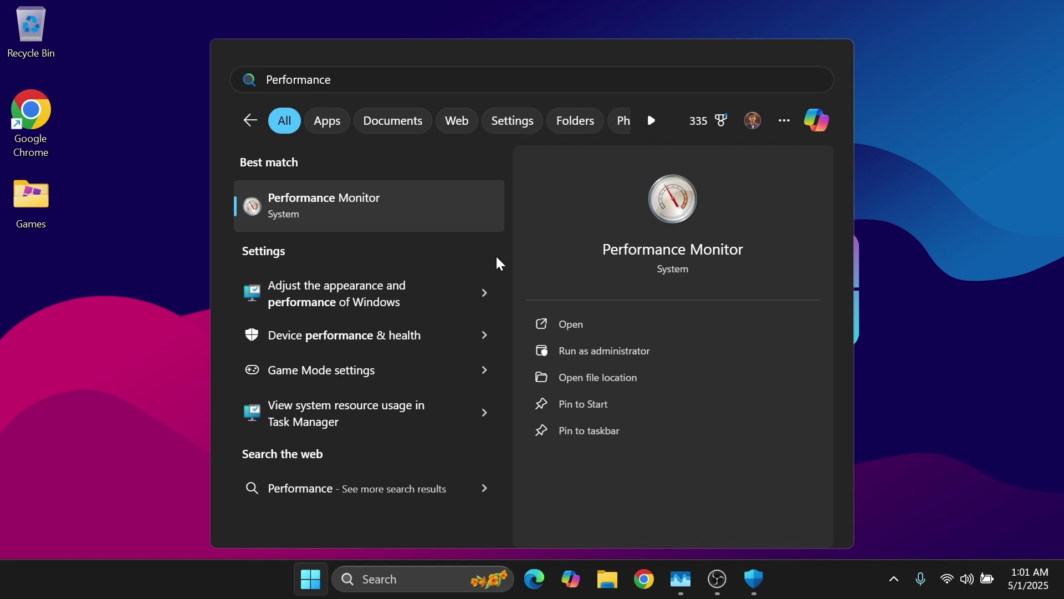
pyautogui.press('Down')
pyautogui.press('Down')
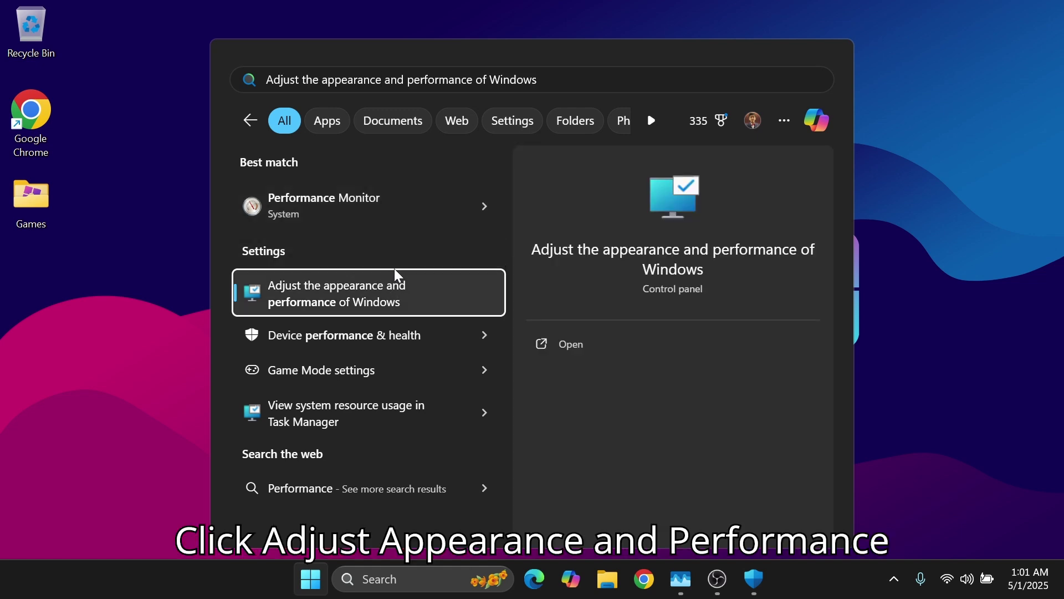
pyautogui.click(361, 295)
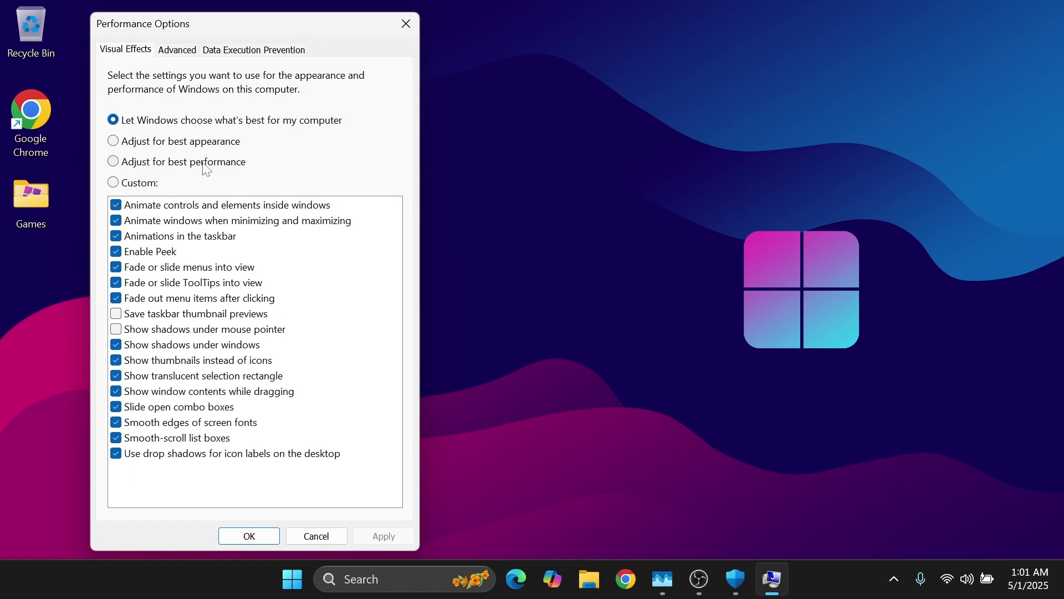
pyautogui.click(225, 167)
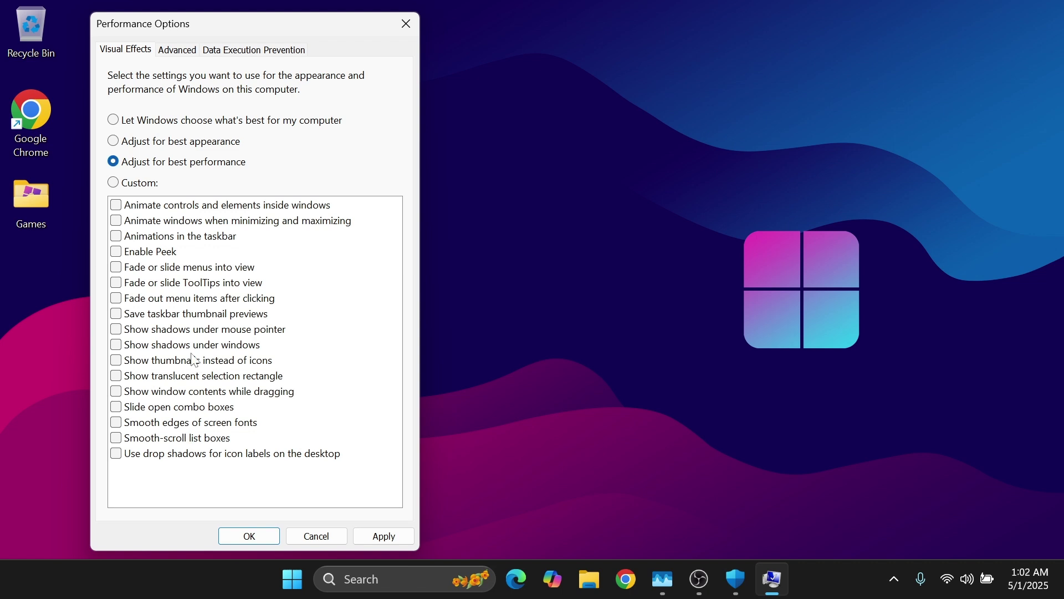
pyautogui.press('Return')
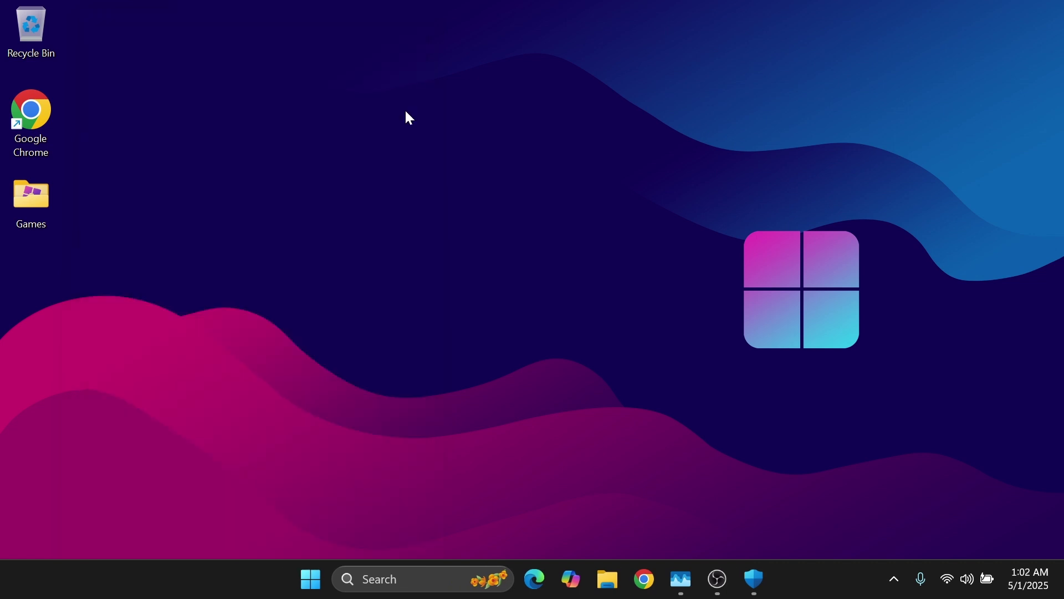
# - Search Windows for "Advanced" and open View advanced system settings
pyautogui.press('super')
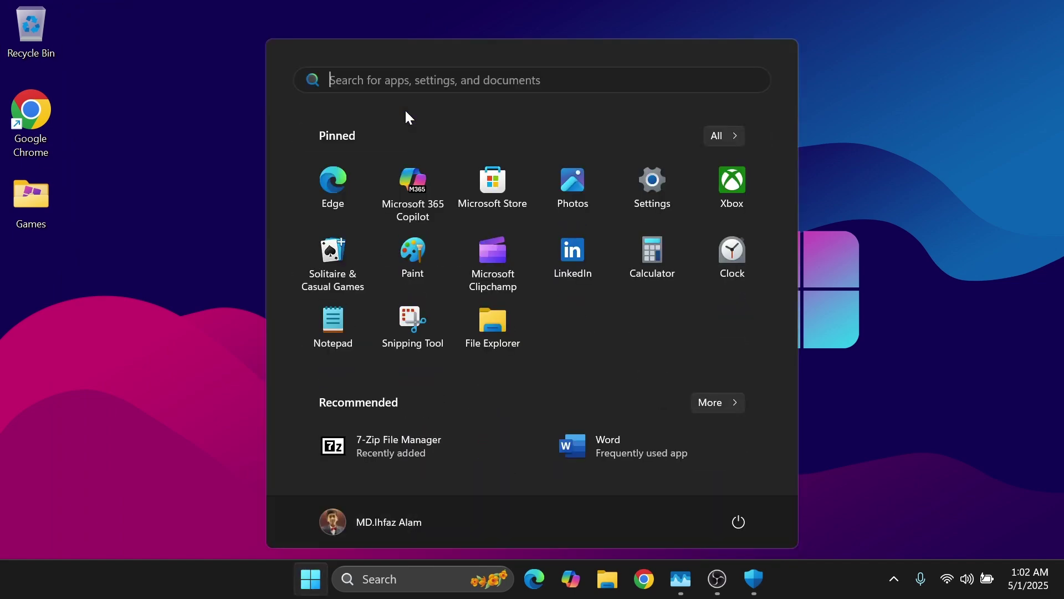
pyautogui.write('Ad')
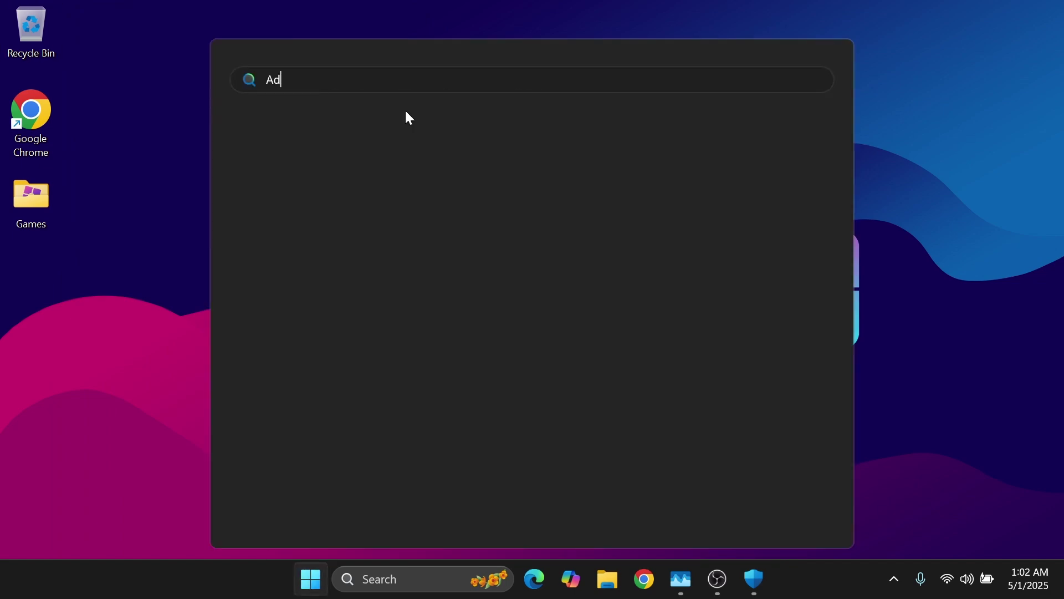
pyautogui.write('vance')
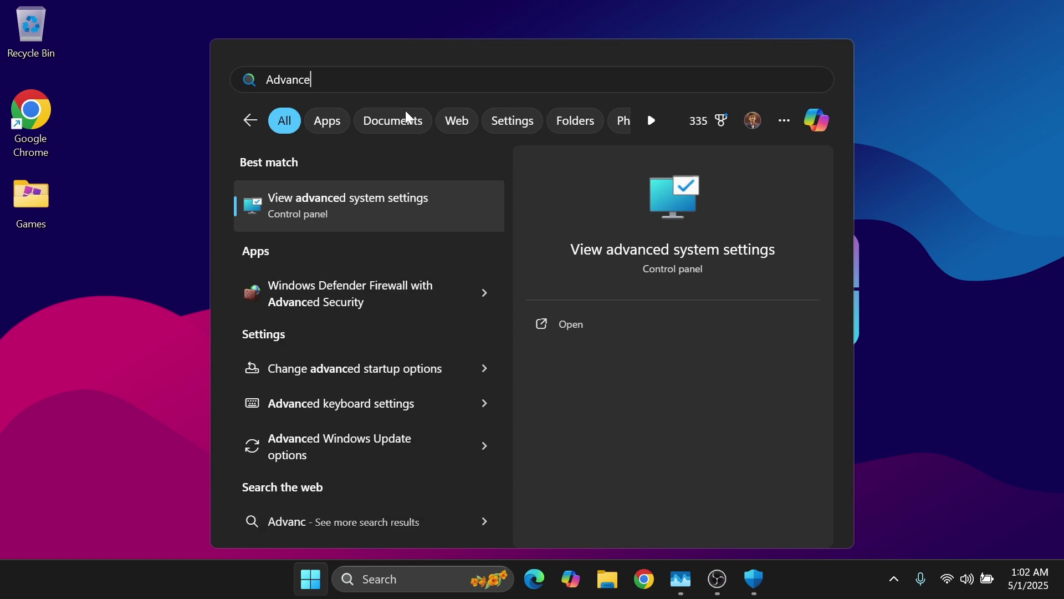
pyautogui.write('d')
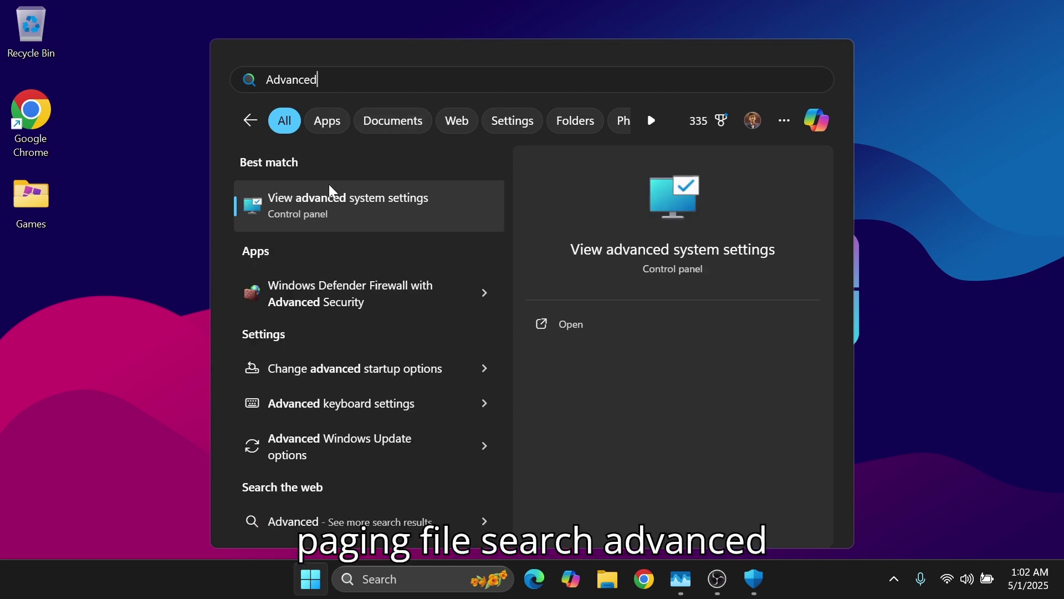
pyautogui.click(370, 219)
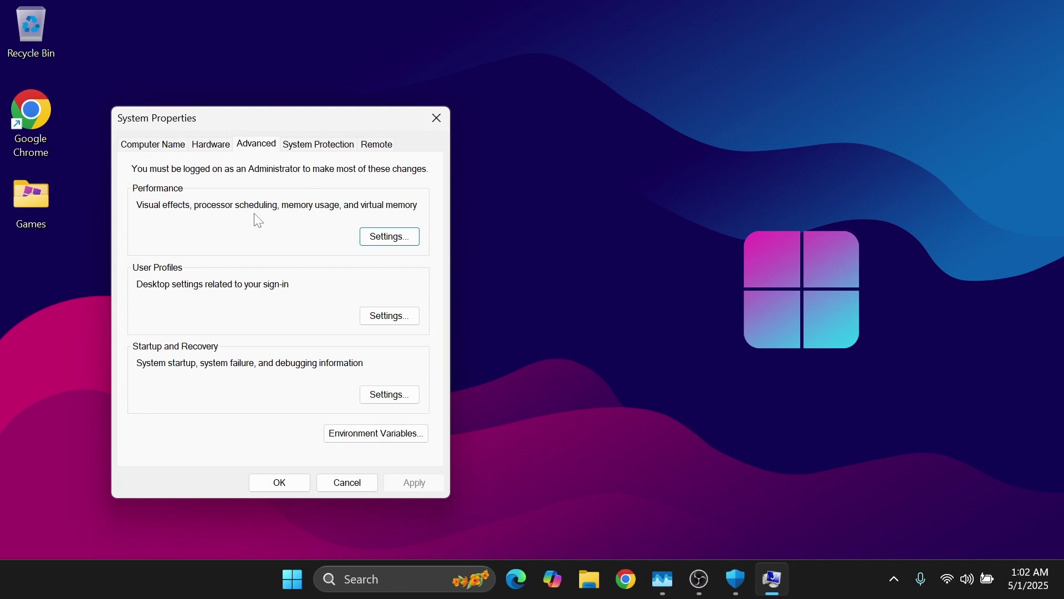
# - Open the Virtual Memory dialog from the advanced performance options in System Properties
pyautogui.press('Tab')
pyautogui.click(381, 238)
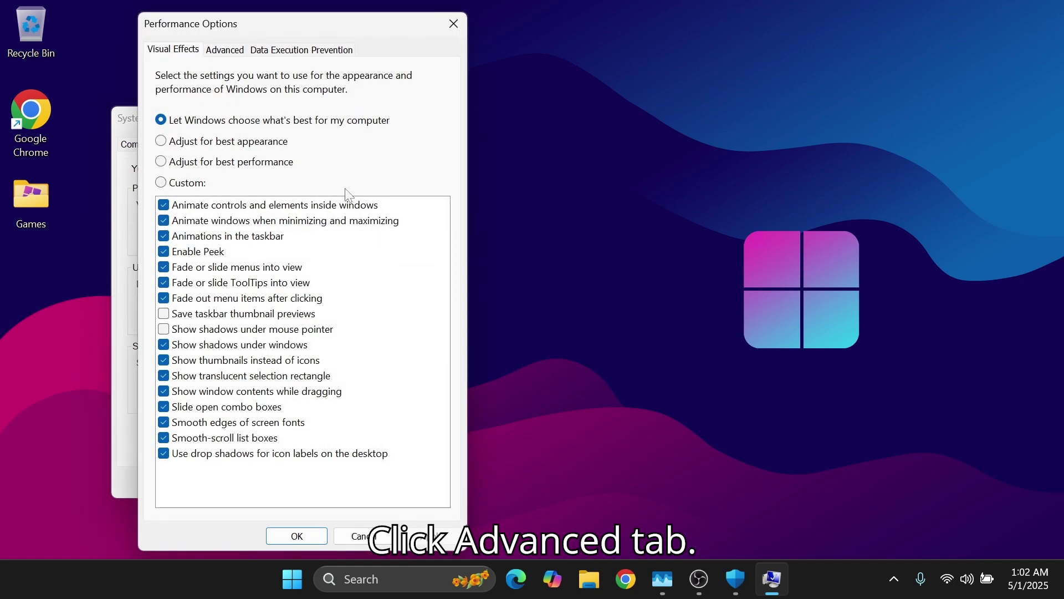
pyautogui.click(244, 58)
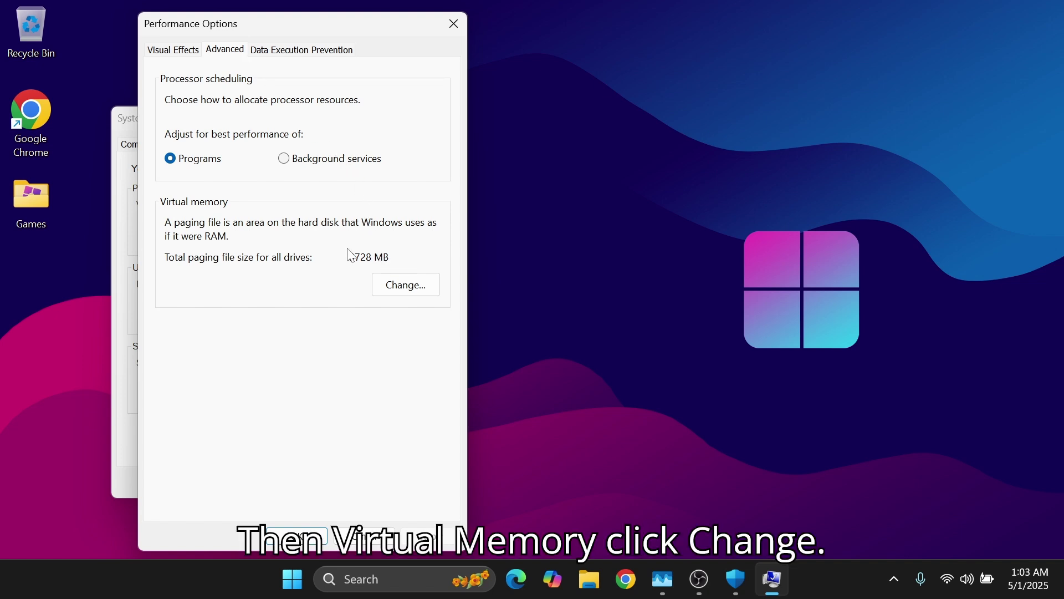
pyautogui.click(404, 285)
# - Choose a custom paging file size for drive C: and set the initial size to 4096 MB
pyautogui.click(225, 286)
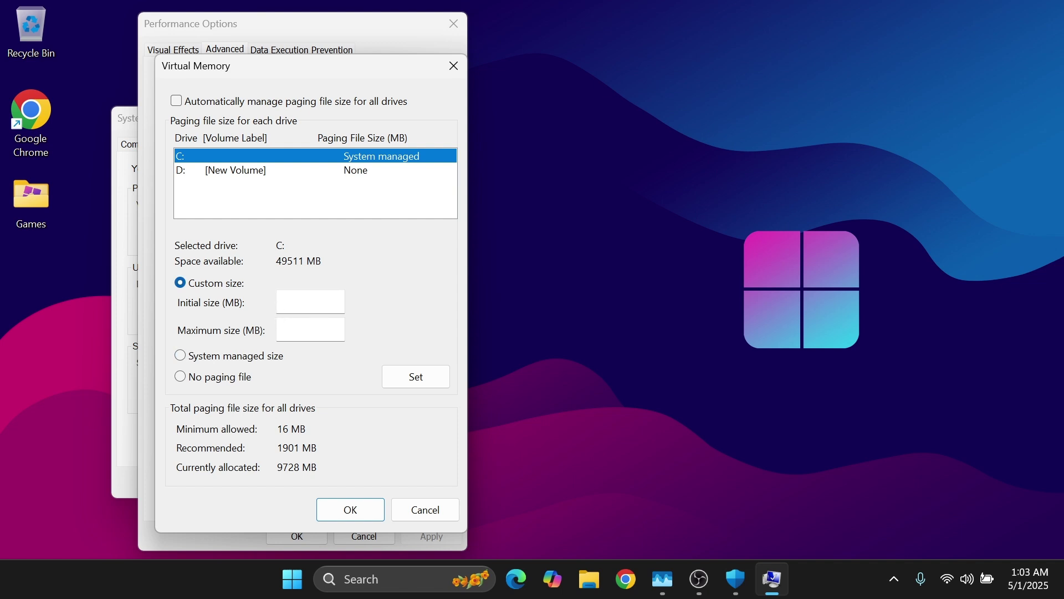
pyautogui.click(311, 302)
pyautogui.write('4')
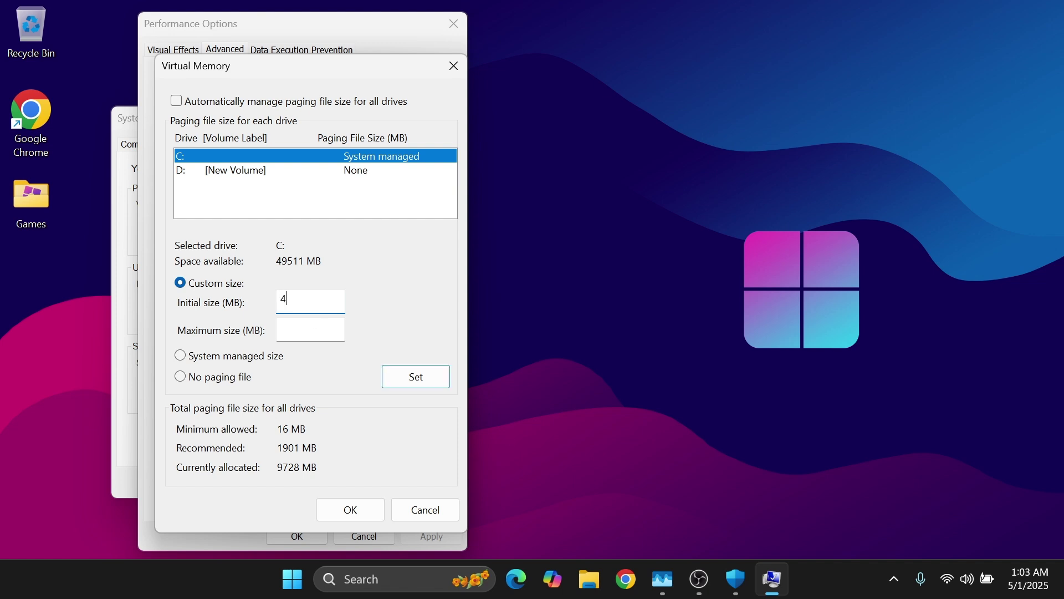
pyautogui.write('096')
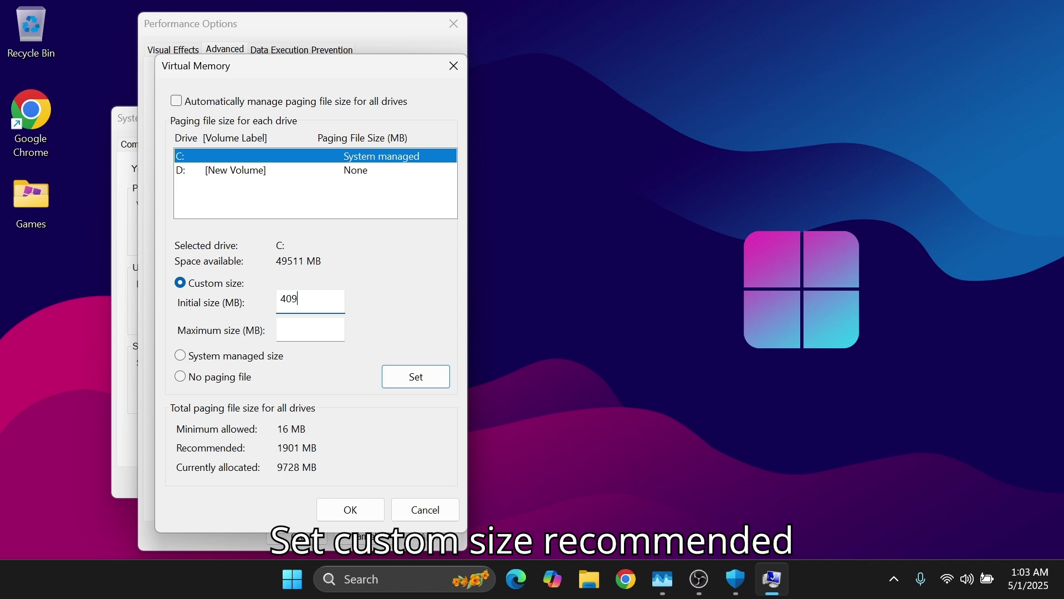
# - Set the paging file's maximum size to 8192 MB, then accept the virtual memory settings and acknowledge the restart notice
pyautogui.click(310, 328)
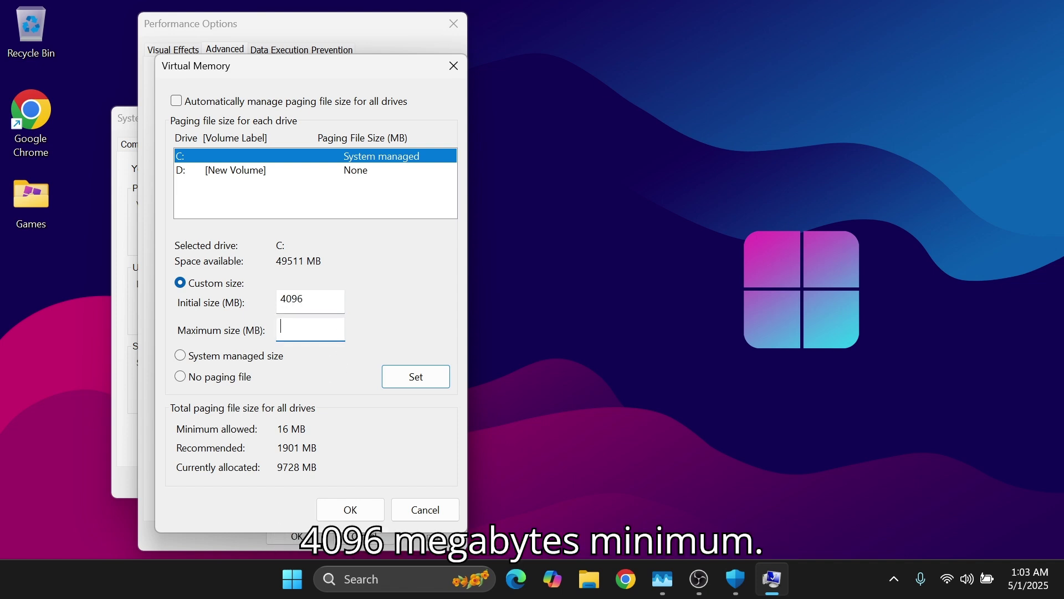
pyautogui.write('8')
pyautogui.write('1932')
pyautogui.press('BackSpace')
pyautogui.press('BackSpace')
pyautogui.write('2')
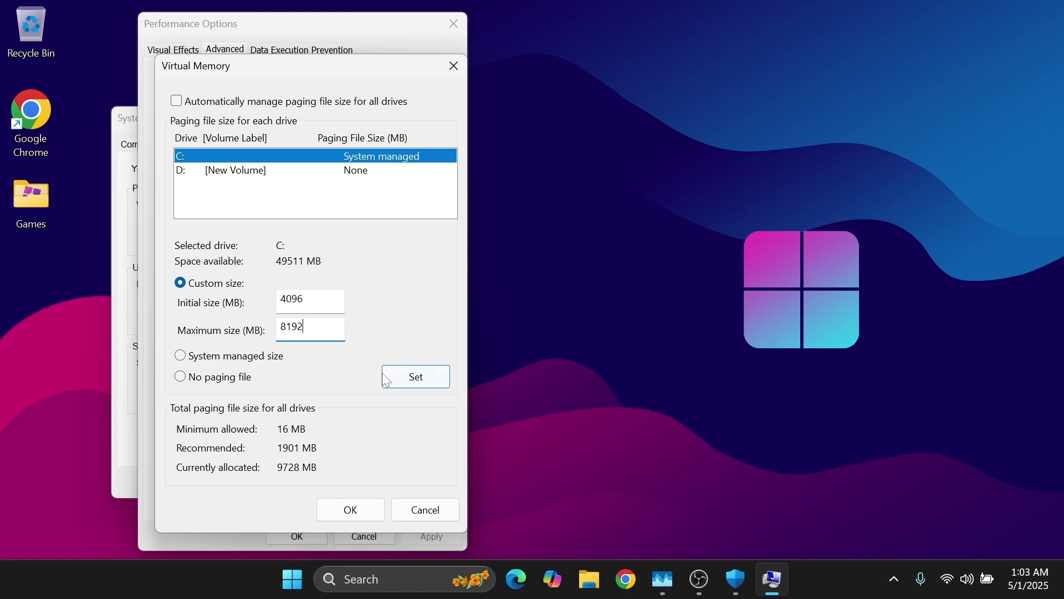
pyautogui.click(348, 518)
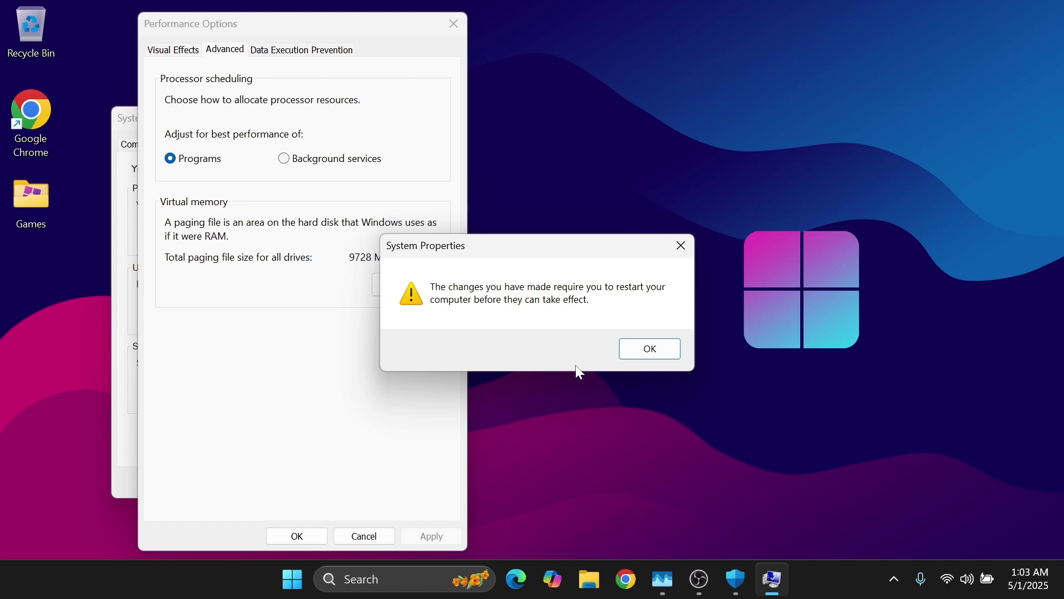
pyautogui.click(669, 355)
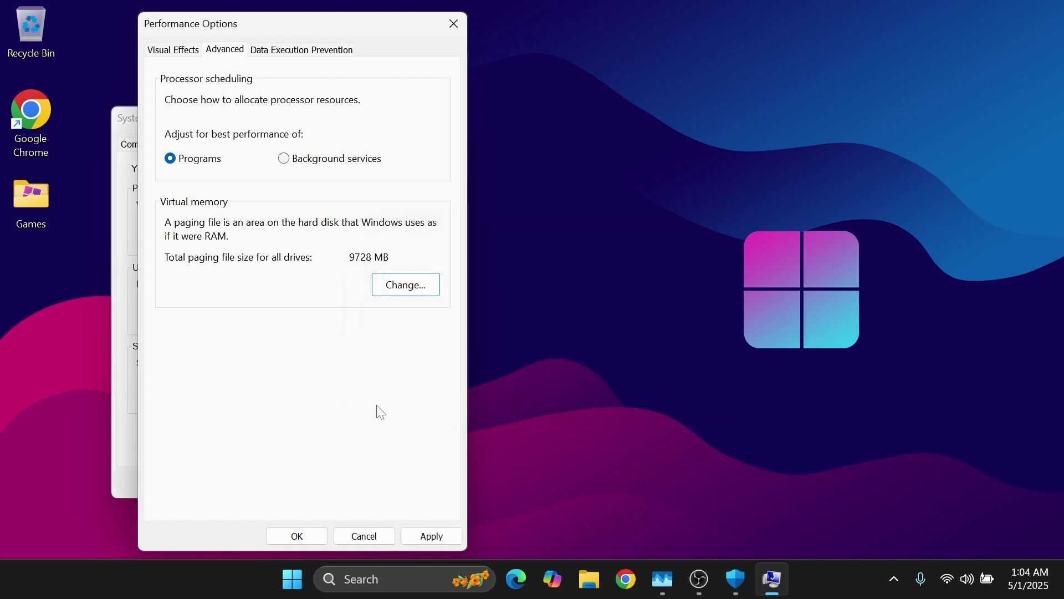
# - Apply the changes in Performance Options and close both it and System Properties, accepting the settings
pyautogui.click(415, 543)
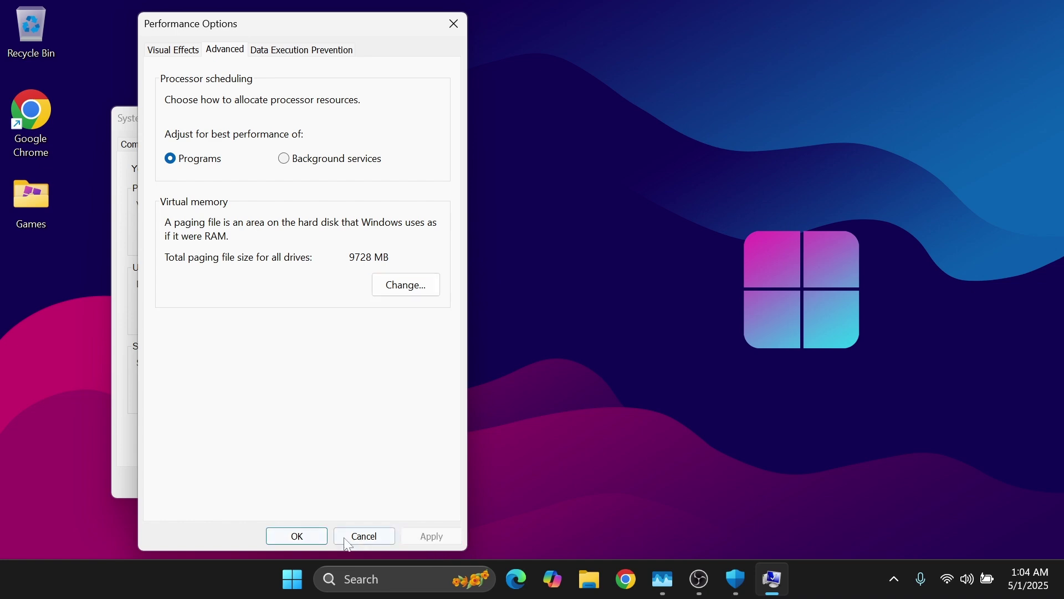
pyautogui.click(307, 543)
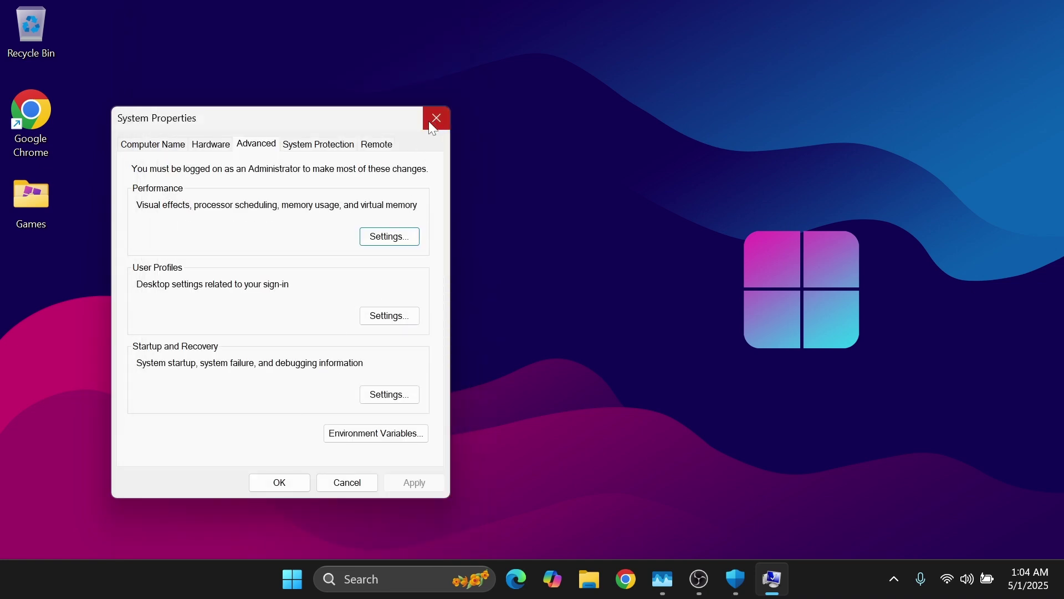
pyautogui.click(278, 480)
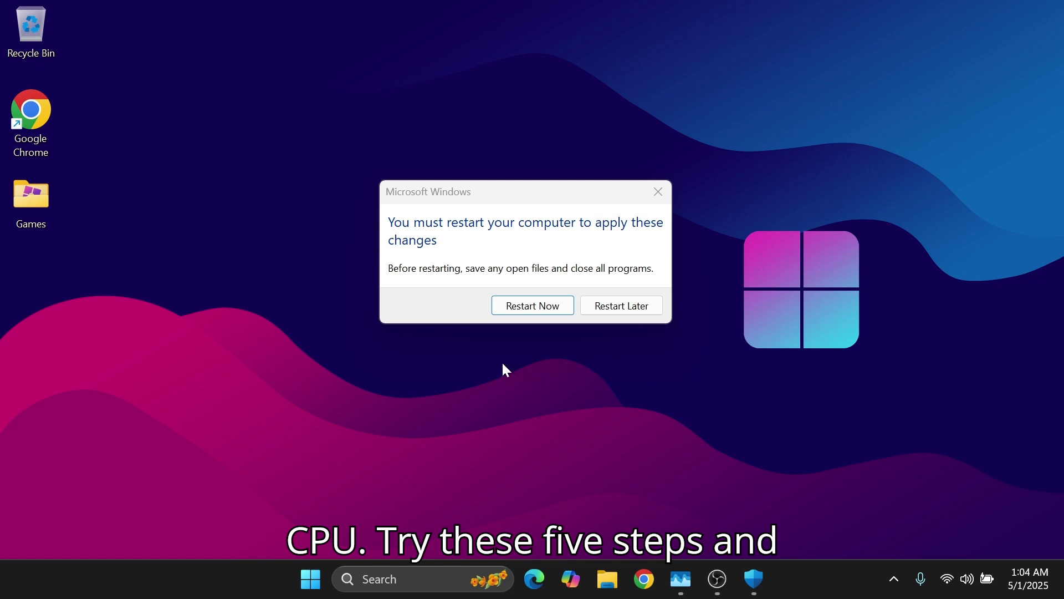
# - Dismiss the restart prompt without restarting the computer
pyautogui.click(591, 202)
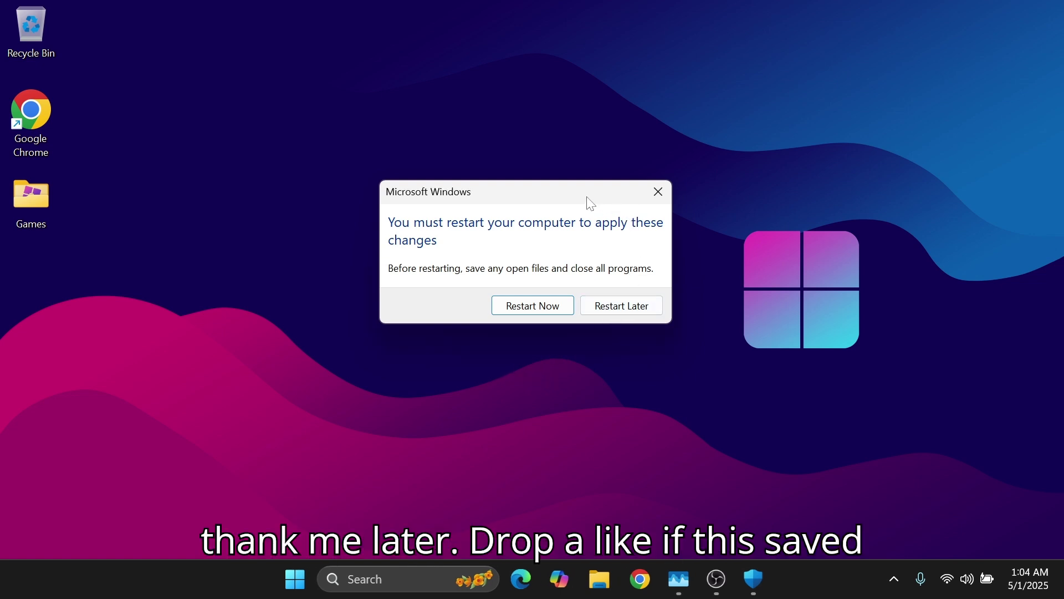
pyautogui.moveTo(607, 187); pyautogui.dragTo(621, 231)
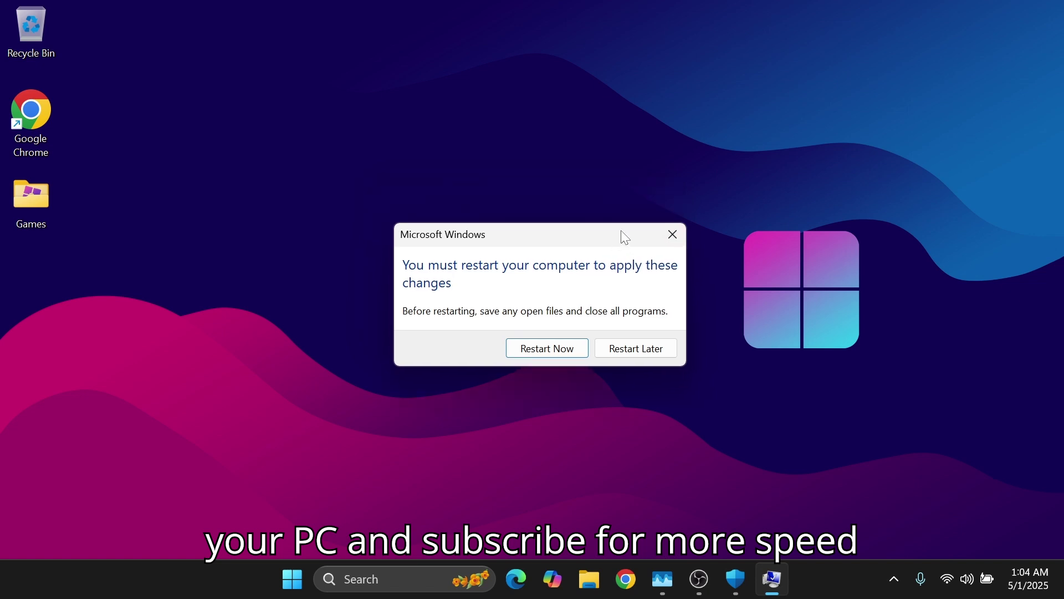
pyautogui.click(671, 235)
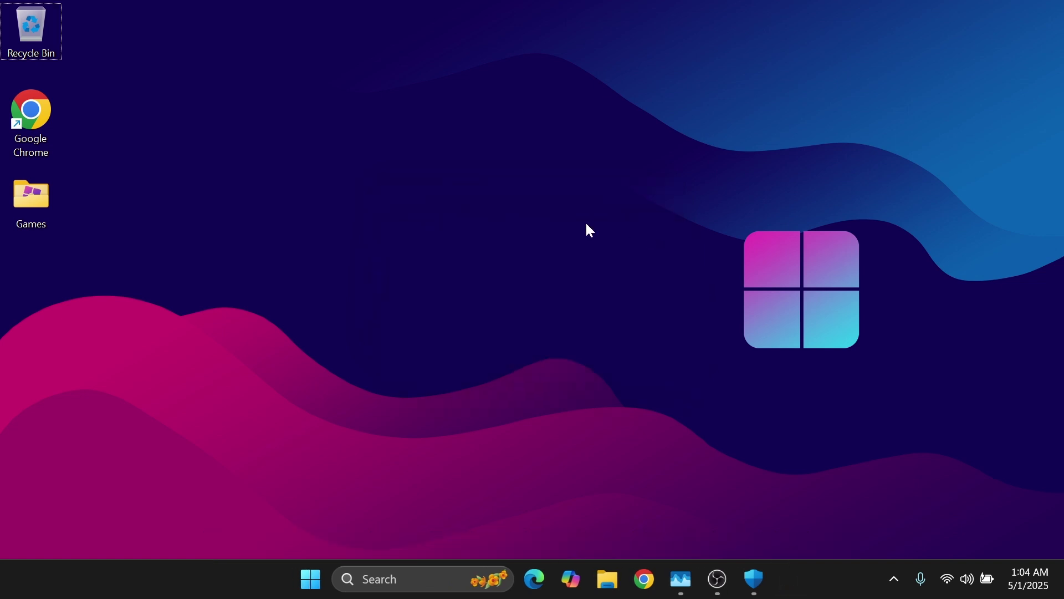